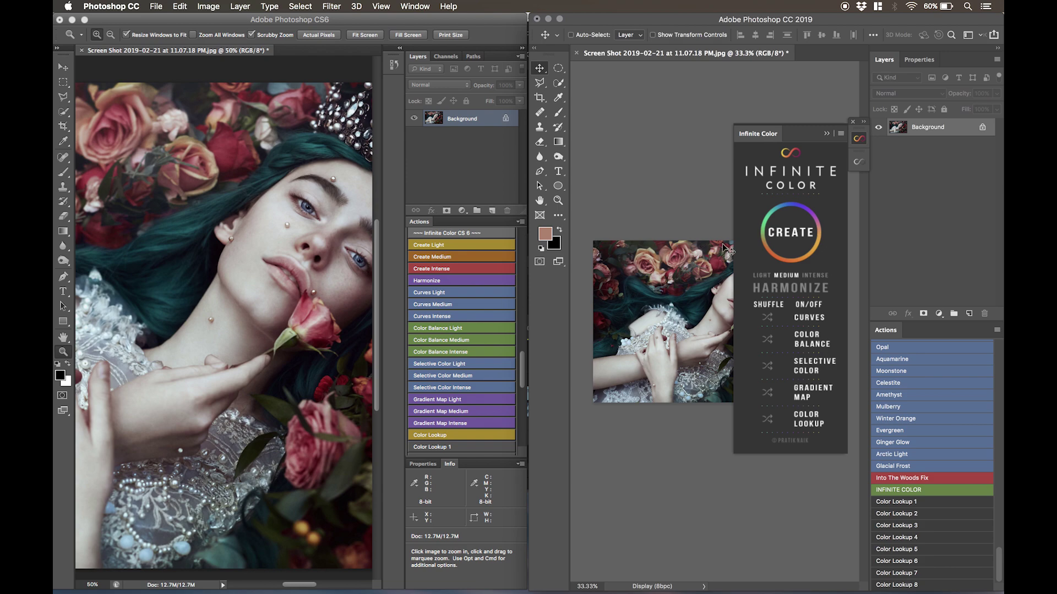
Float the Infinite Color panel on its own beside the CC 2019 portrait
left_click_drag(858, 138, 897, 163)
Create an Infinite Color grade on the CC portrait, then regenerate a moodier variation
left_click(894, 162)
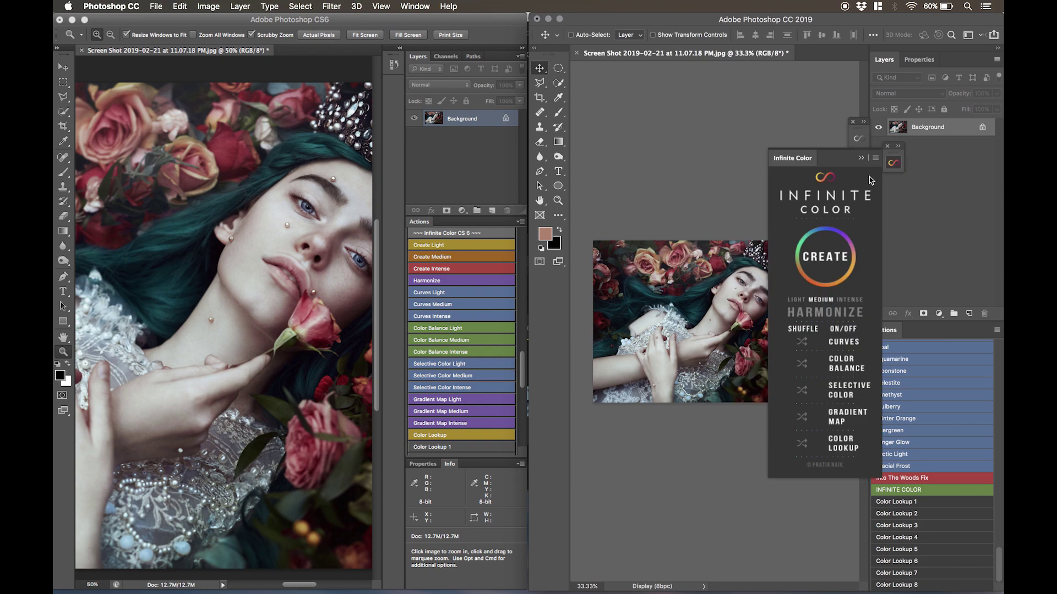
left_click(828, 257)
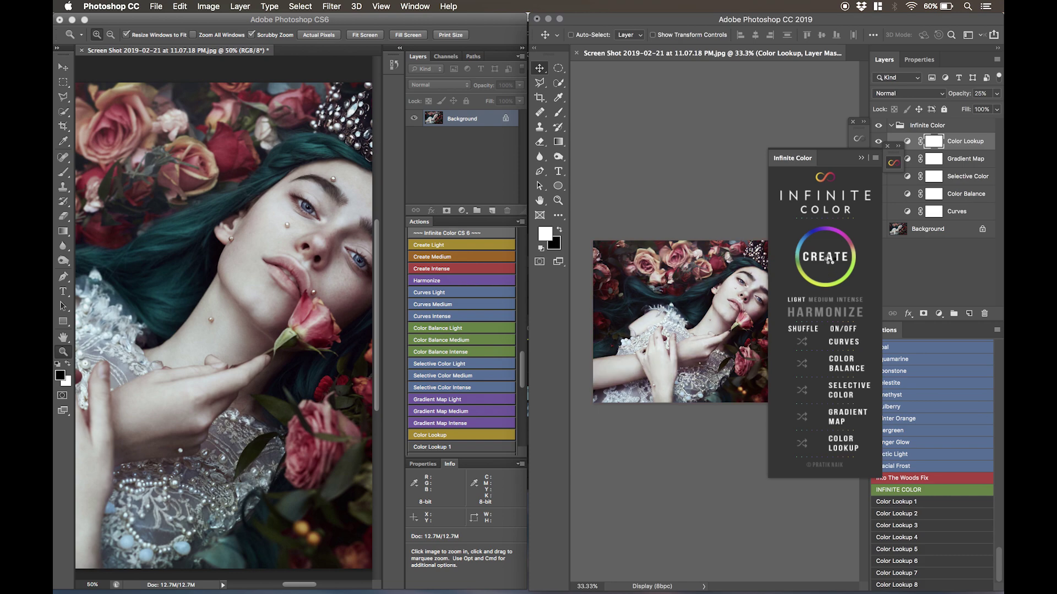
left_click(832, 263)
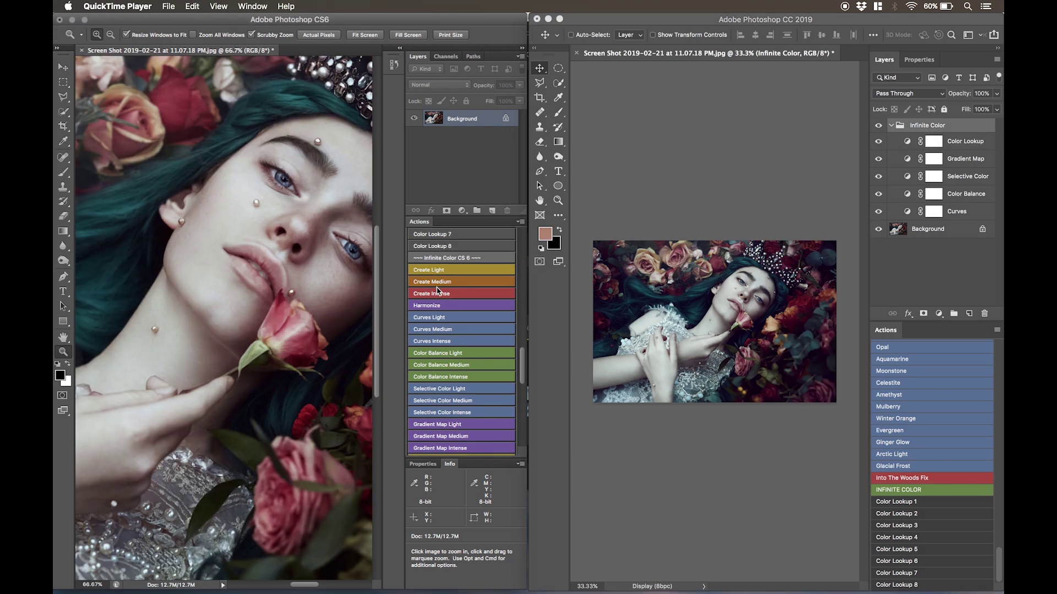
Run the Create Light action three times on the CS6 copy to try light grades
left_click(439, 272)
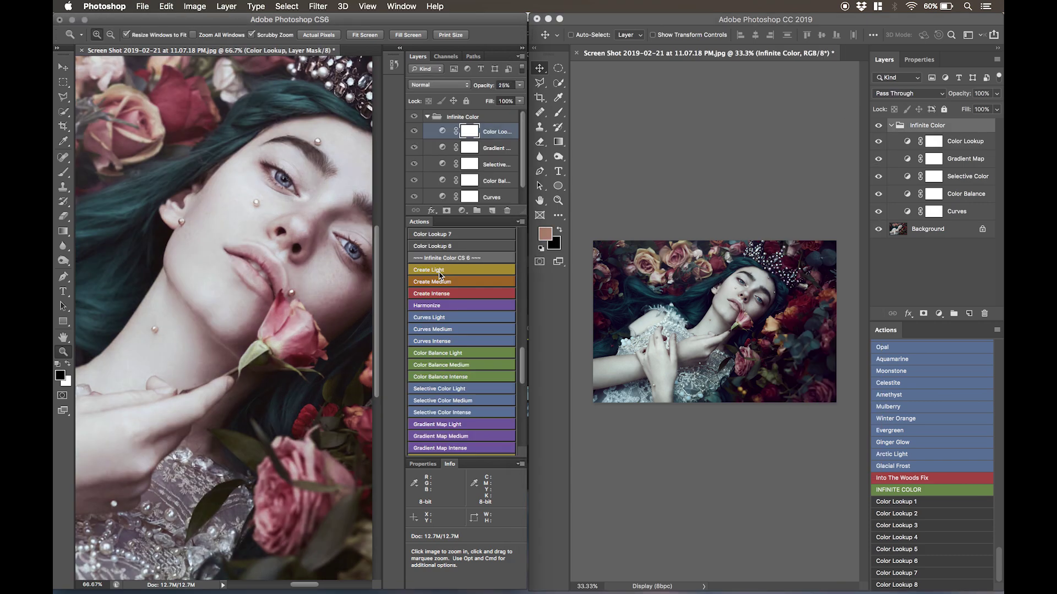
left_click(438, 271)
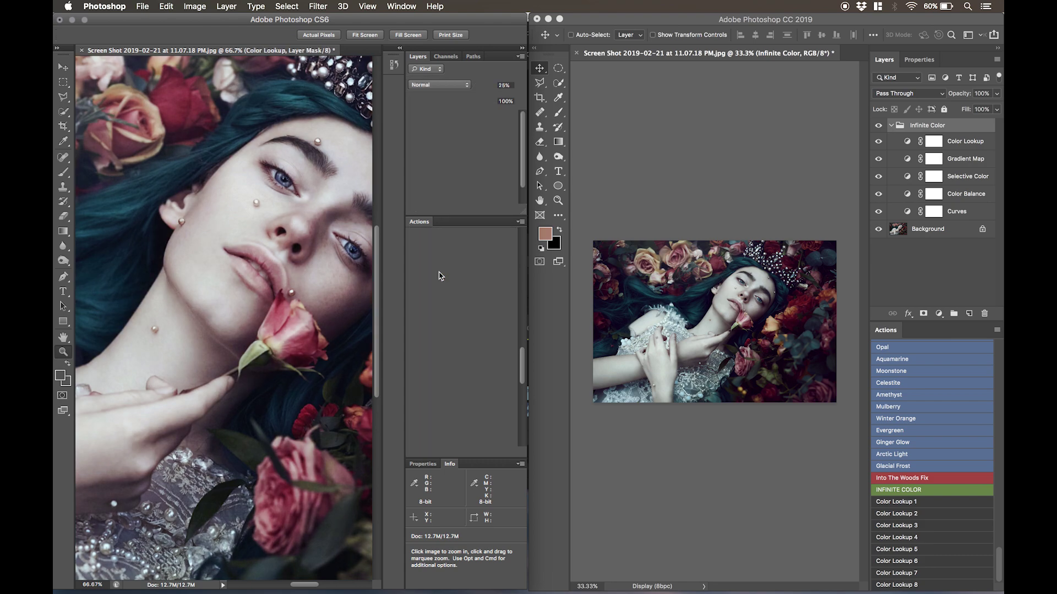
left_click(439, 270)
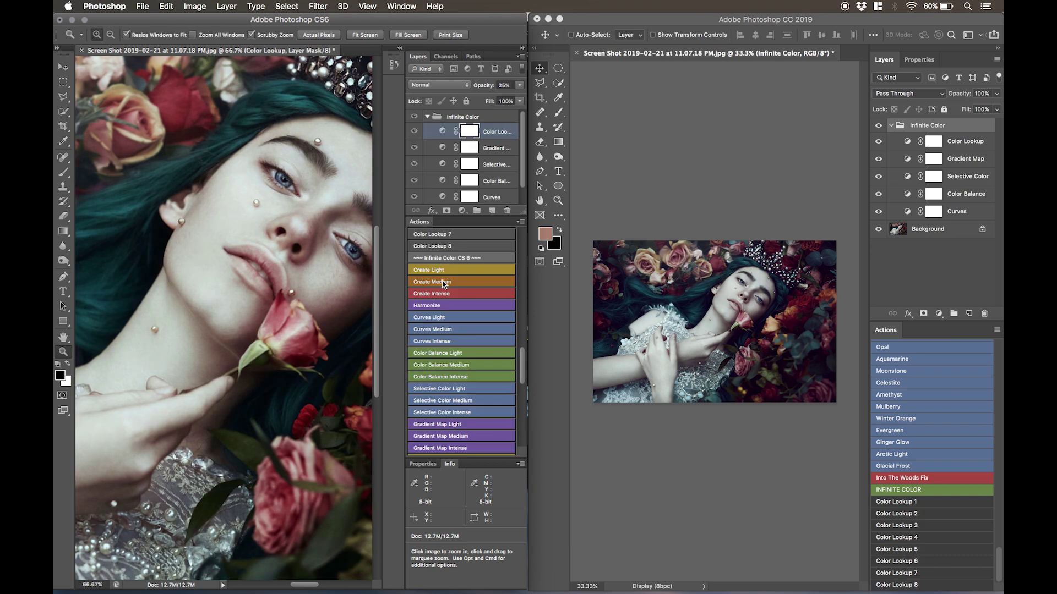
Apply Create Medium and Create Intense grades in CS6, and add a Harmonize group in CC
left_click(443, 282)
left_click(443, 283)
left_click(445, 294)
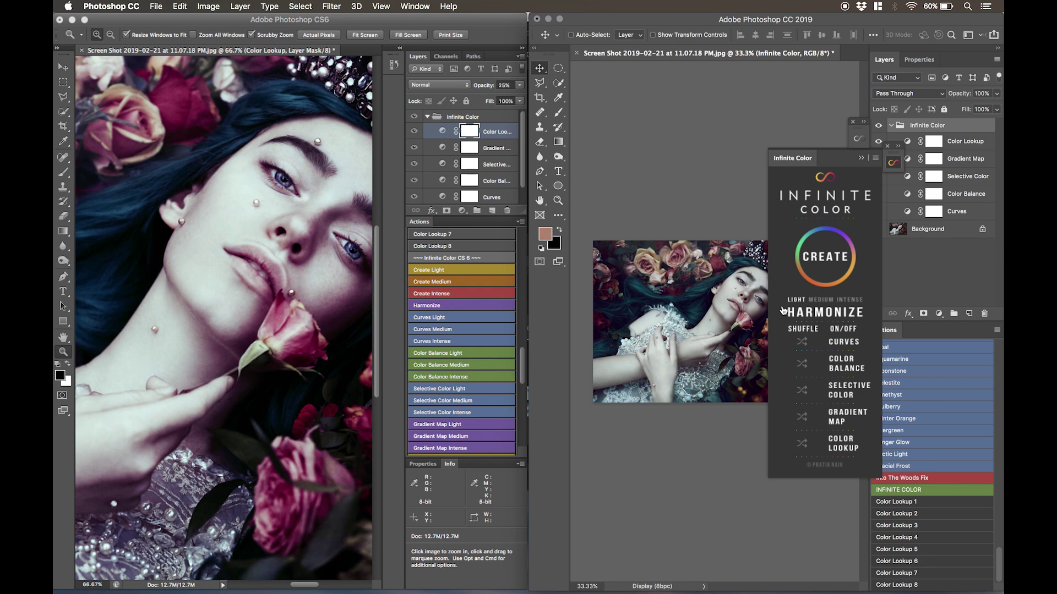
left_click(822, 315)
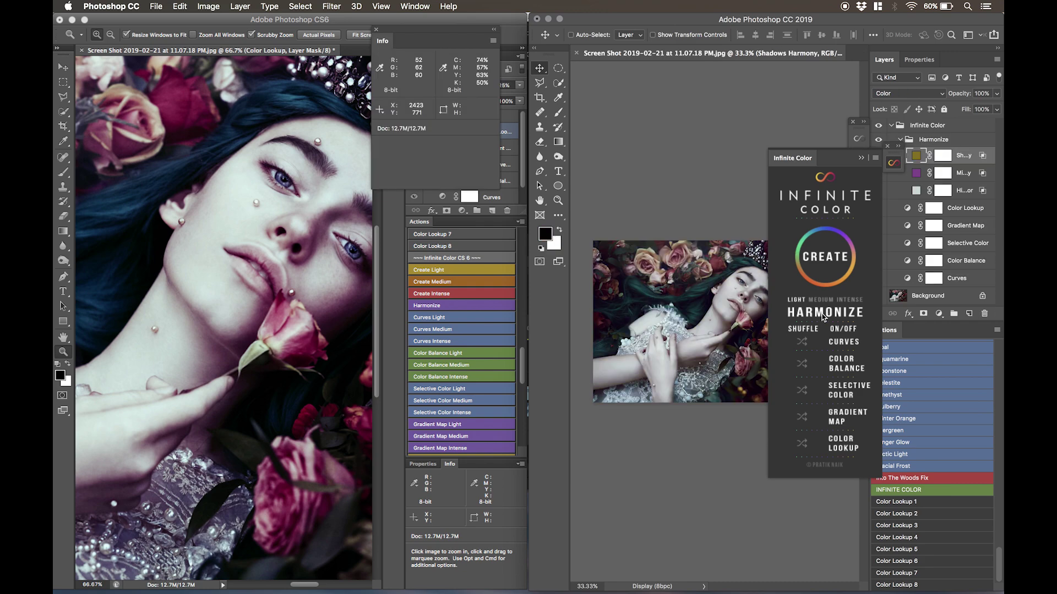
Run the Harmonize action on the CS6 copy, adding a Shadows Harmony layer
left_click(455, 310)
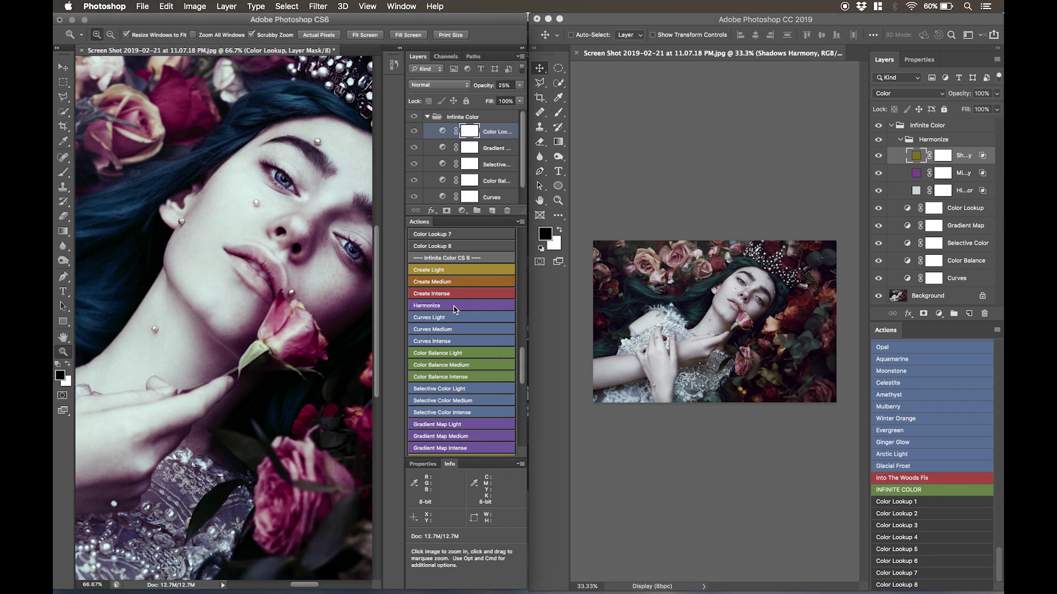
left_click(437, 309)
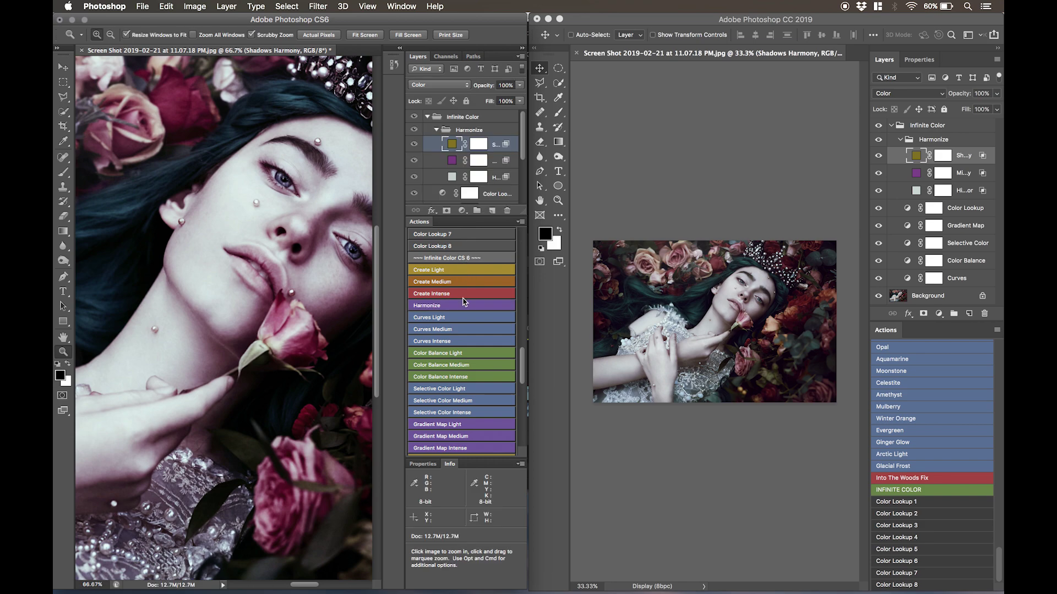
scroll(452, 427, "down", 2)
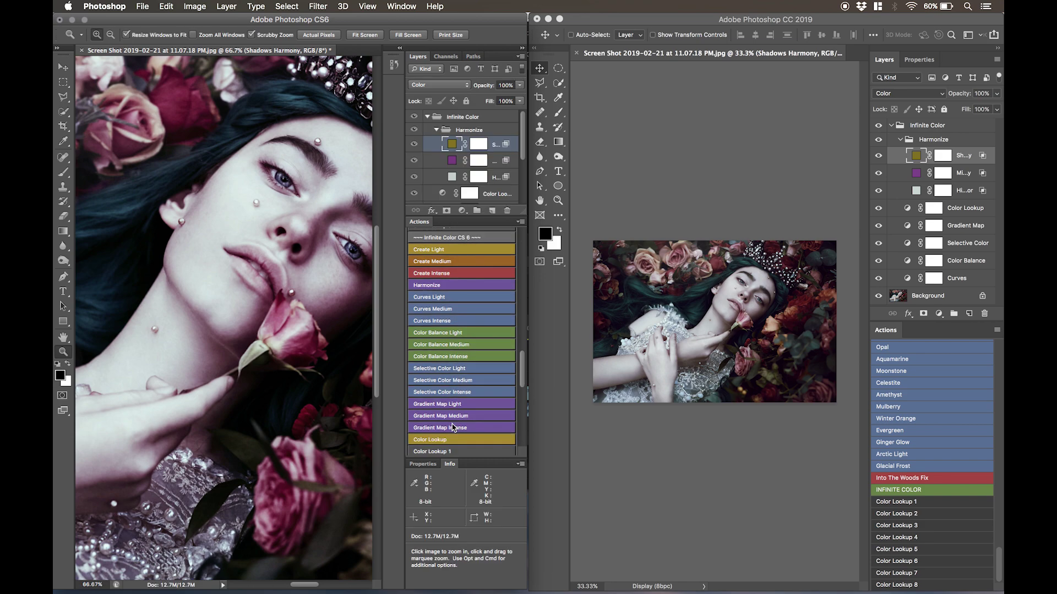
scroll(452, 427, "up", 2)
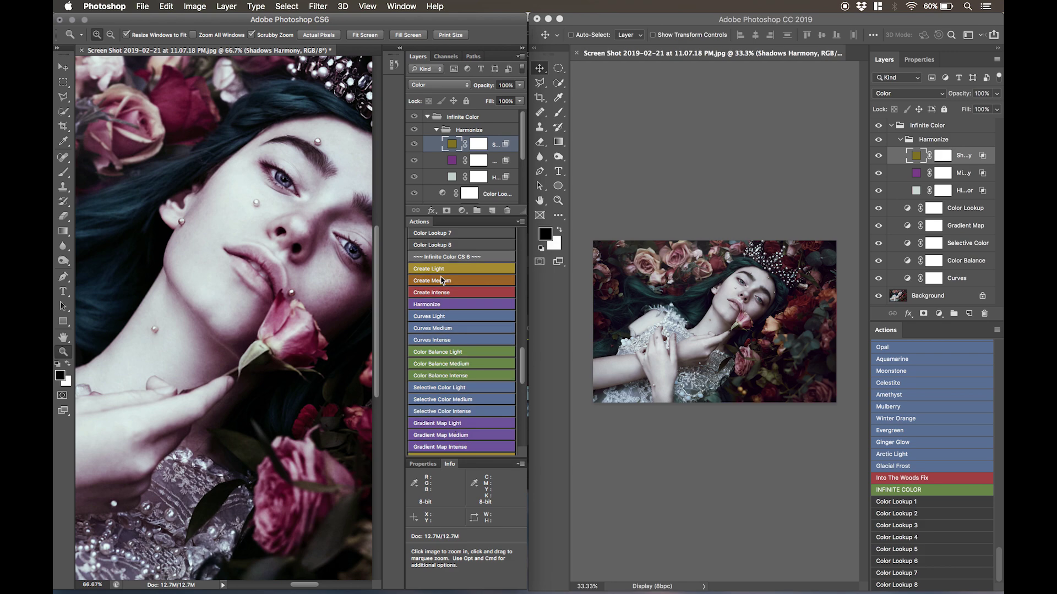
left_click(647, 259)
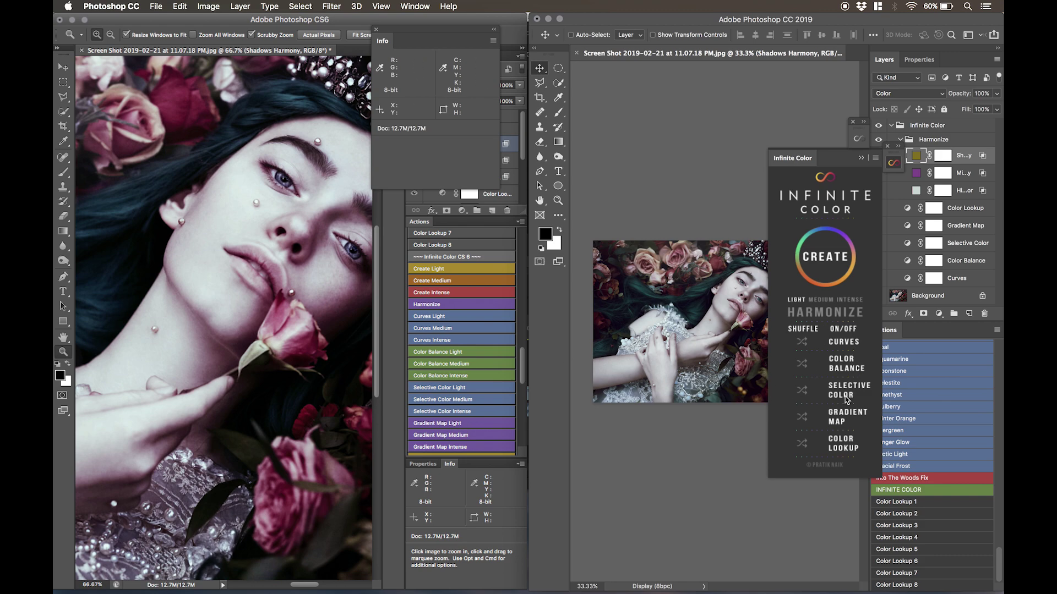
Shuffle the CC Curves adjustment and rerun Curves Light twice in CS6 for a pinker tone
left_click(803, 344)
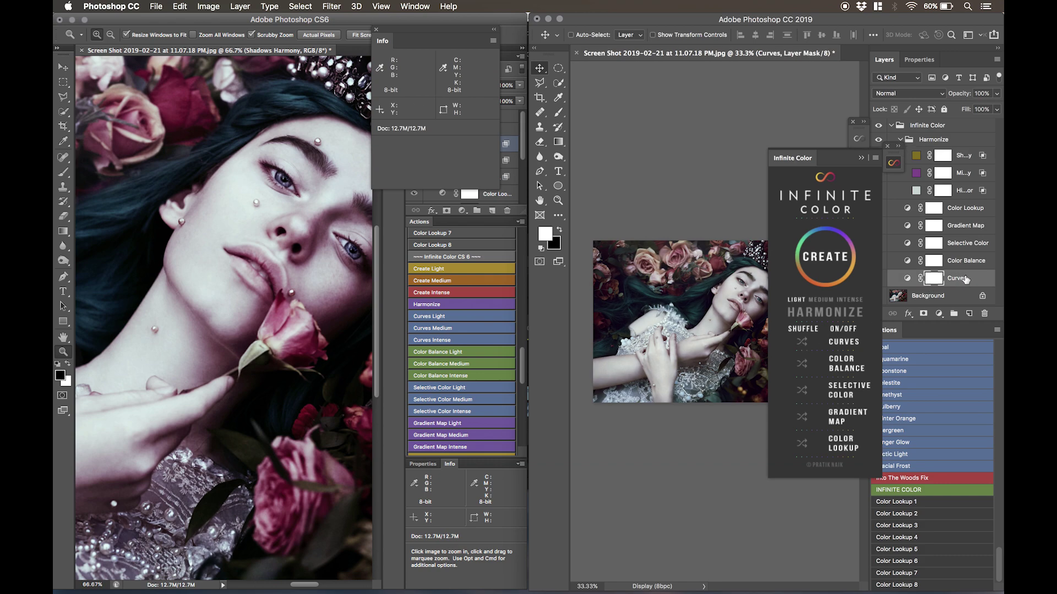
left_click(907, 278)
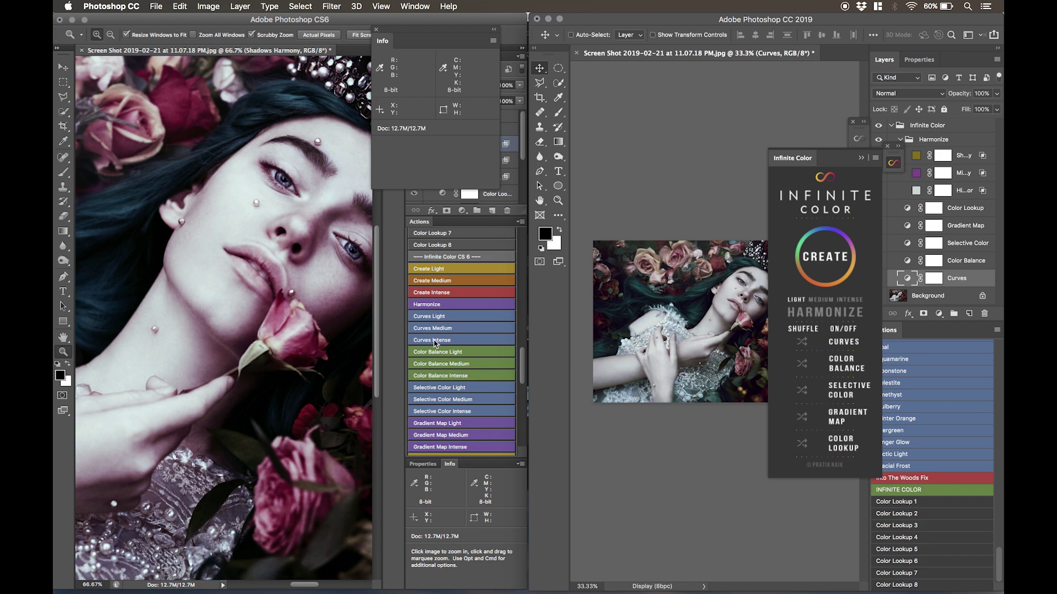
left_click(436, 318)
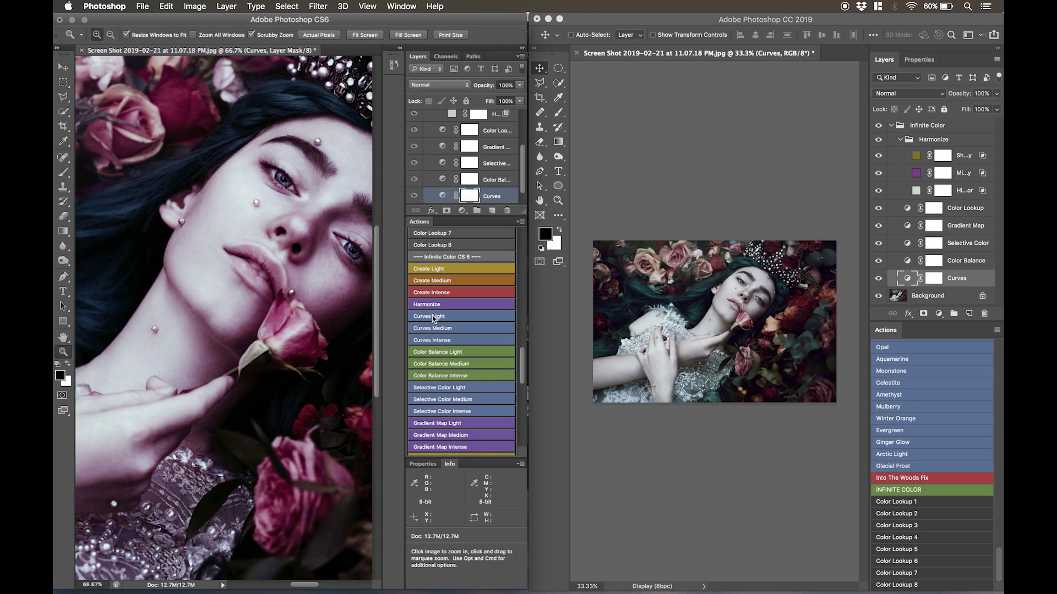
left_click(433, 318)
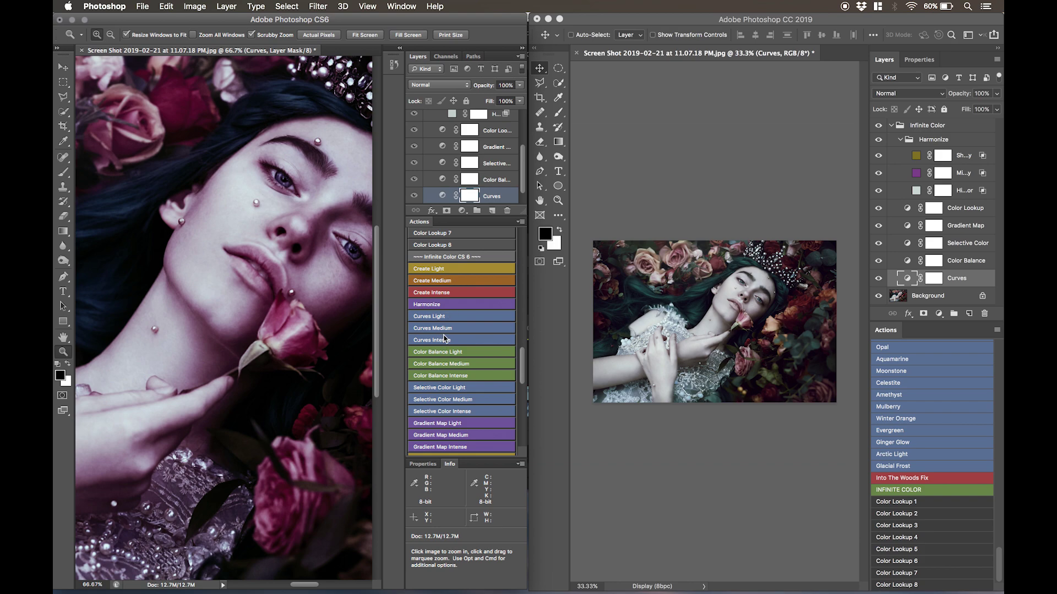
scroll(437, 130, "up", 3)
left_click(446, 130)
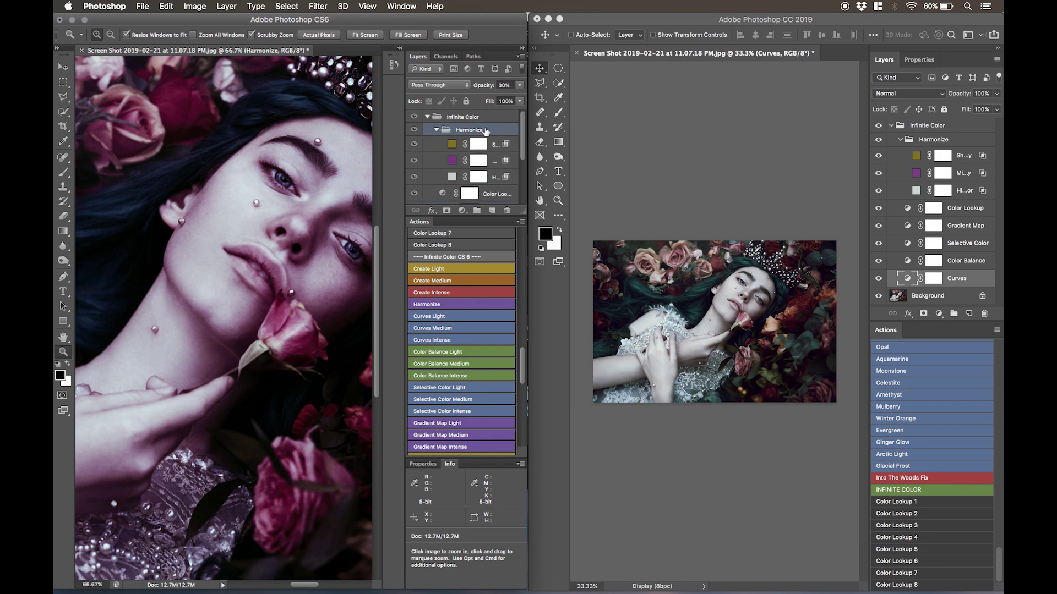
Delete the CS6 Harmonize group and rebuild the grade with Create Medium plus Curves Light
key("Delete")
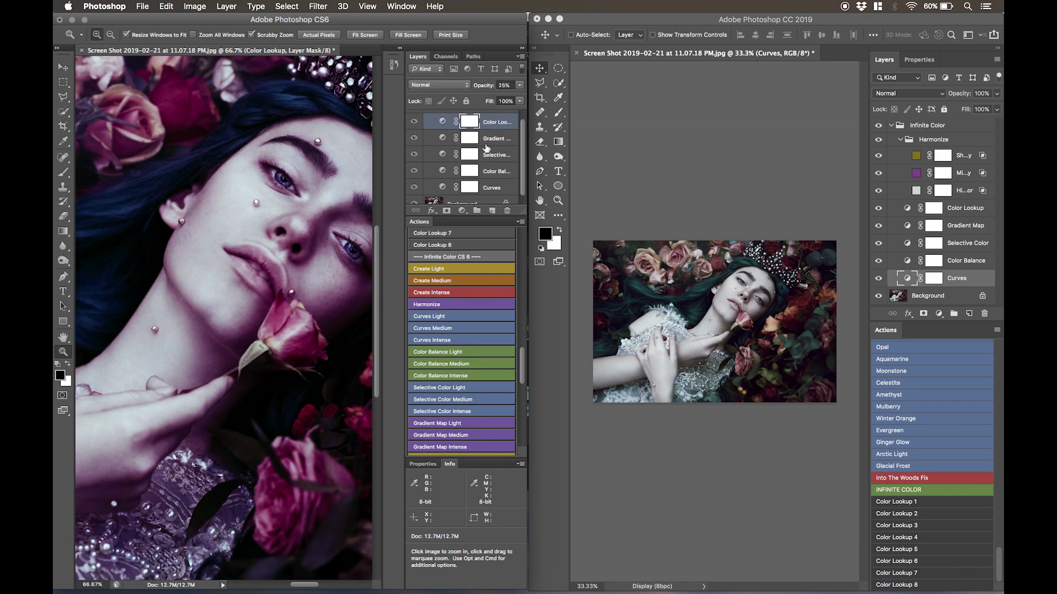
left_click(478, 118)
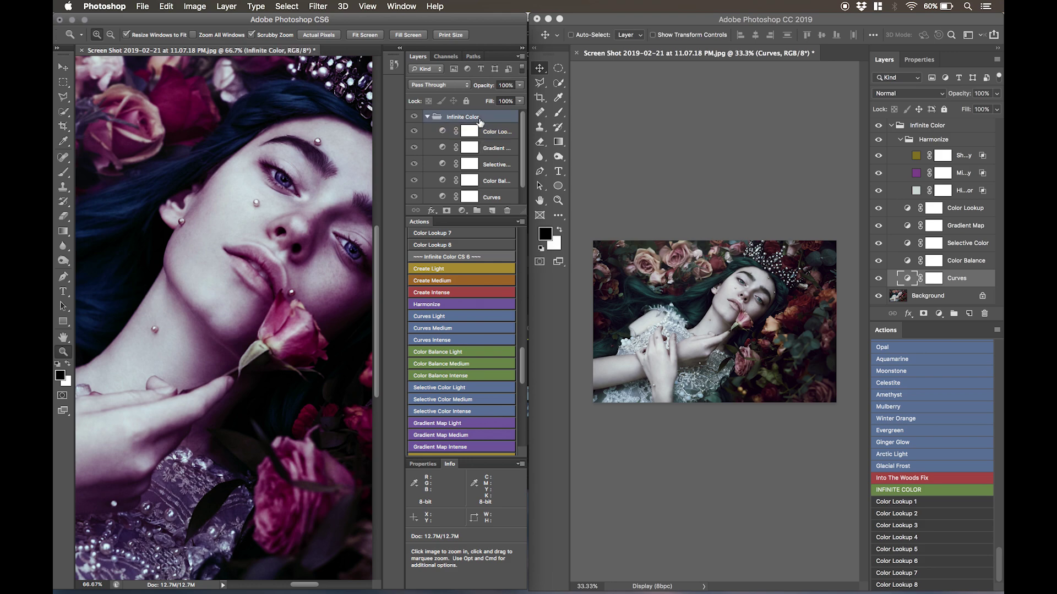
left_click(455, 280)
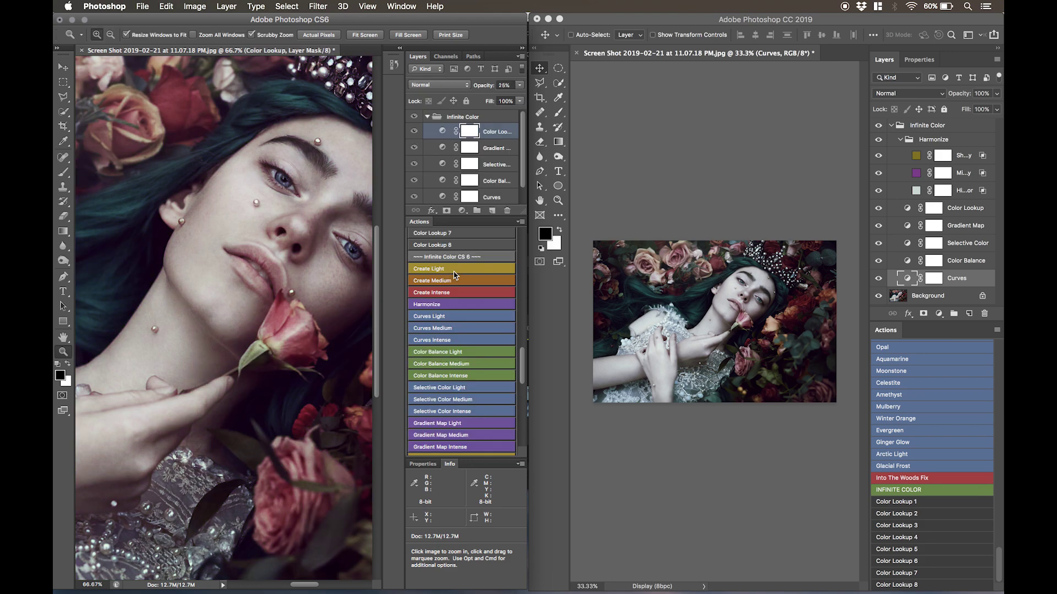
left_click(445, 317)
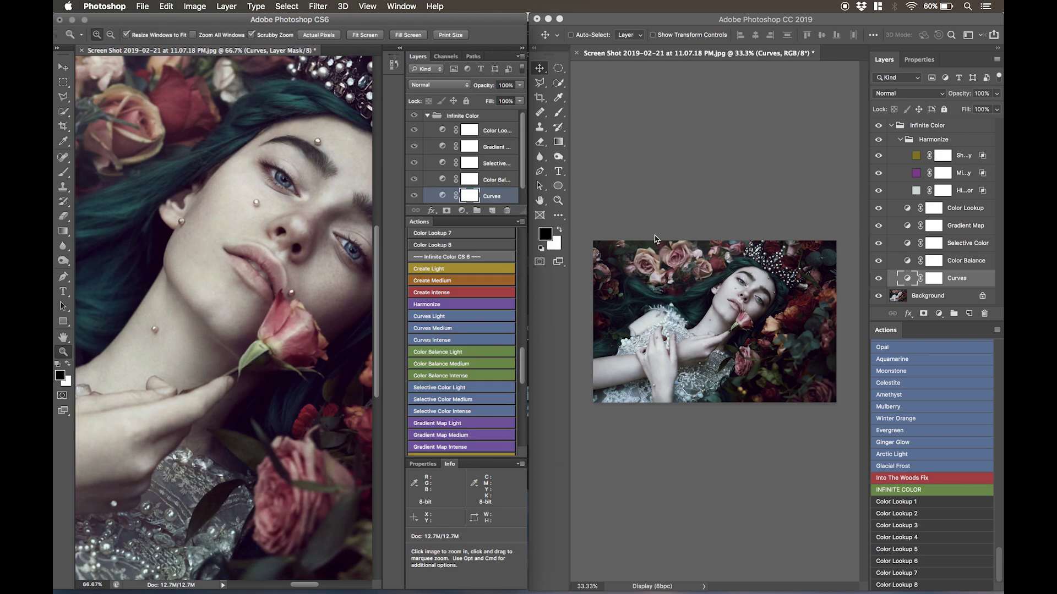
left_click(692, 232)
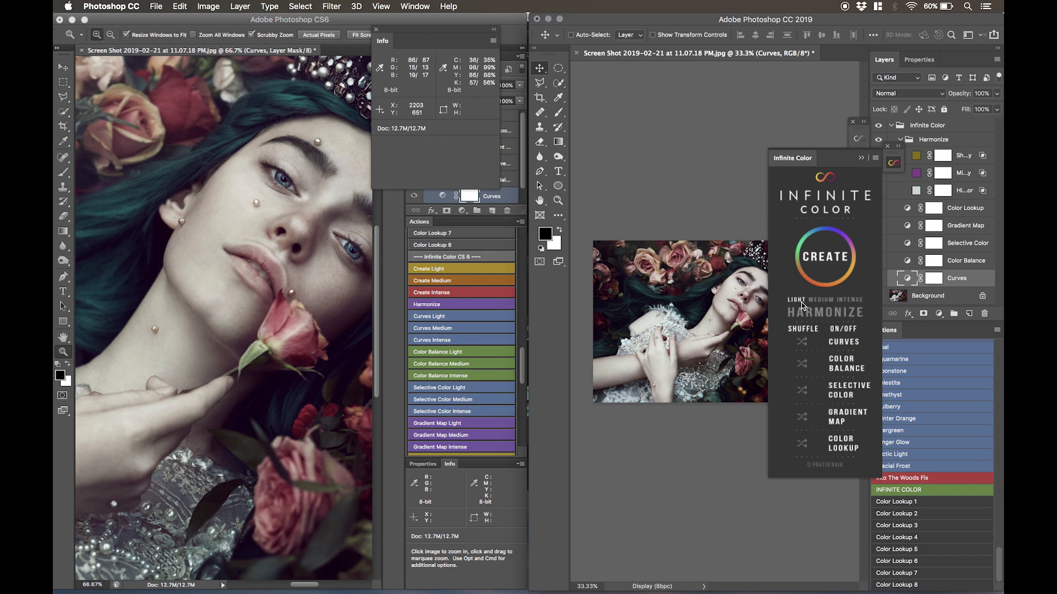
scroll(455, 315, "down", 3)
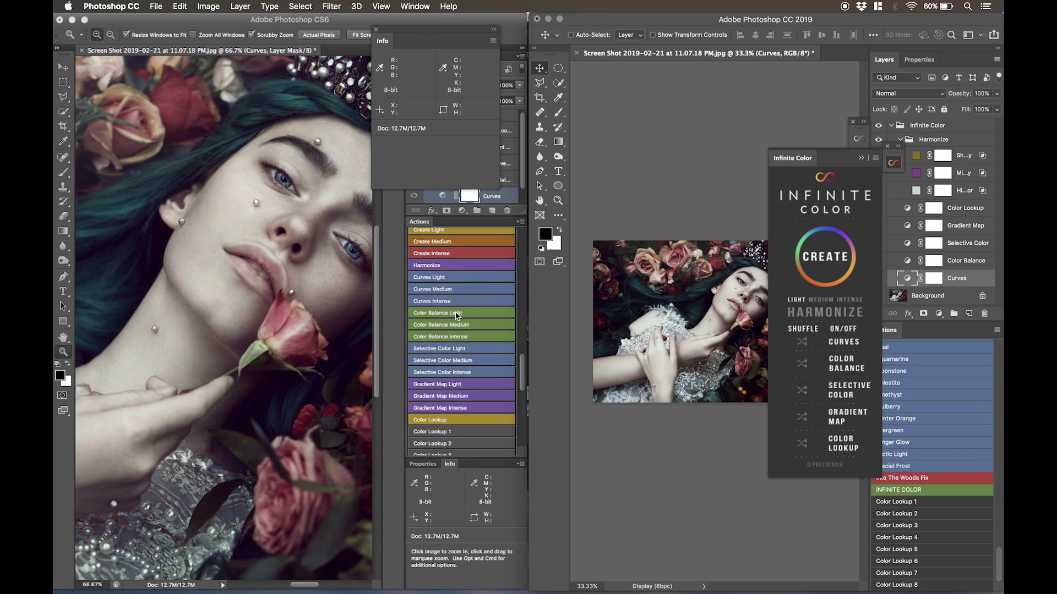
scroll(456, 315, "down", 4)
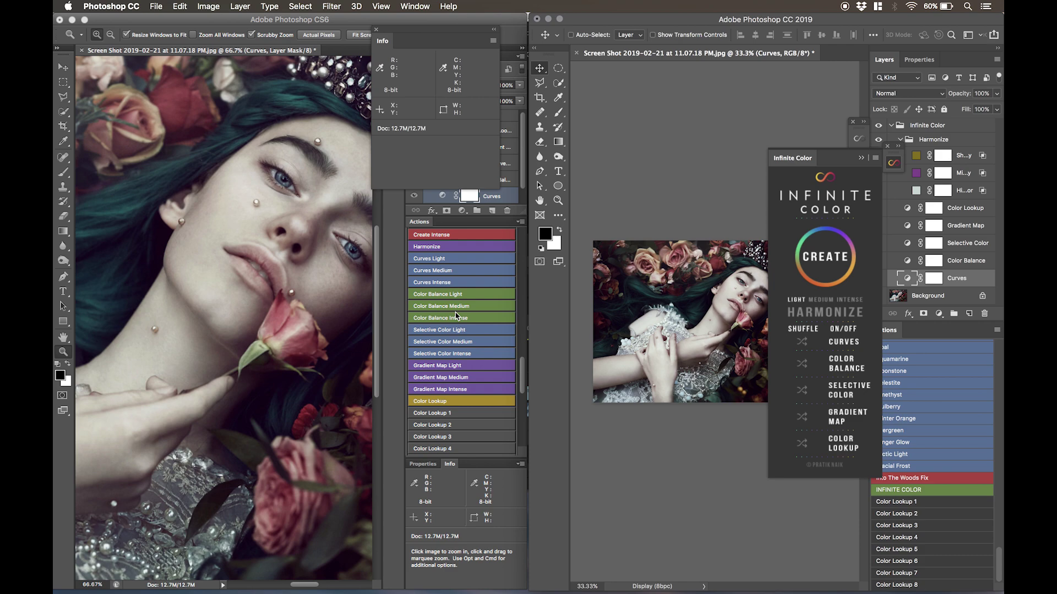
scroll(455, 315, "down", 2)
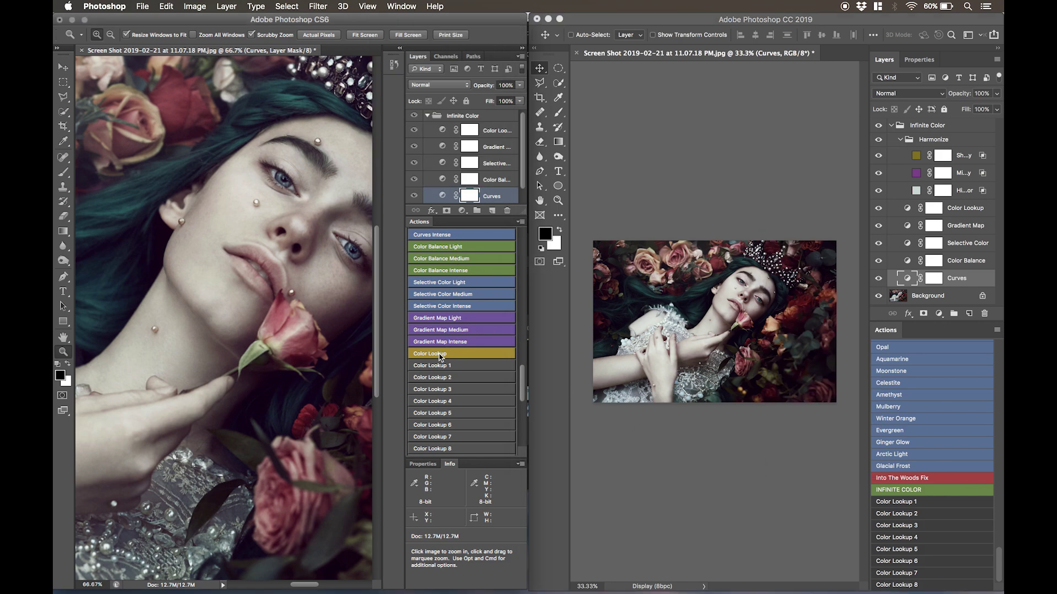
Regenerate the CS6 Color Lookup layer three times for a new look at 25% opacity
left_click(440, 353)
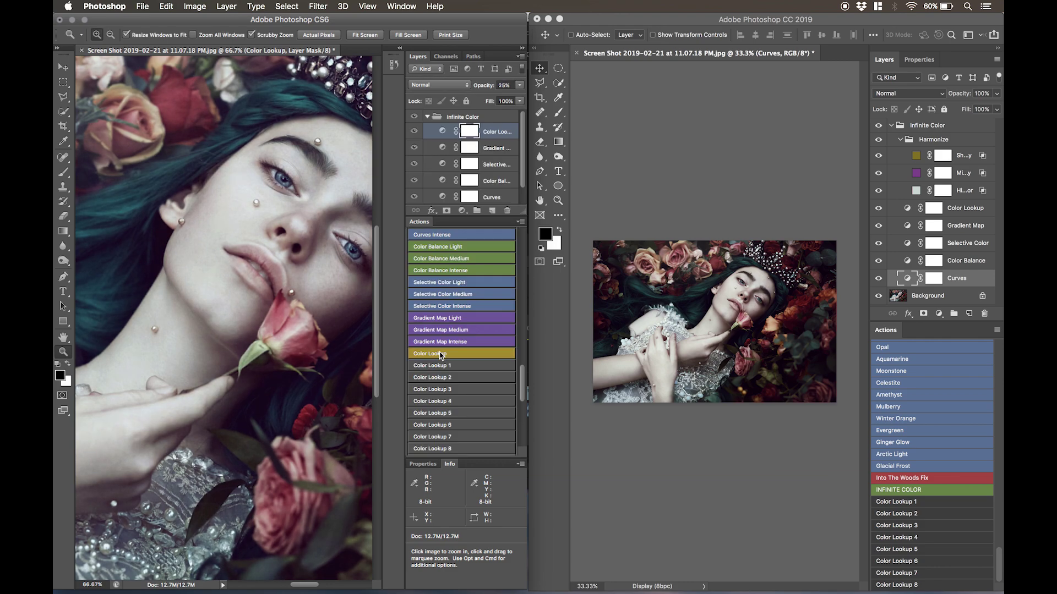
left_click(440, 354)
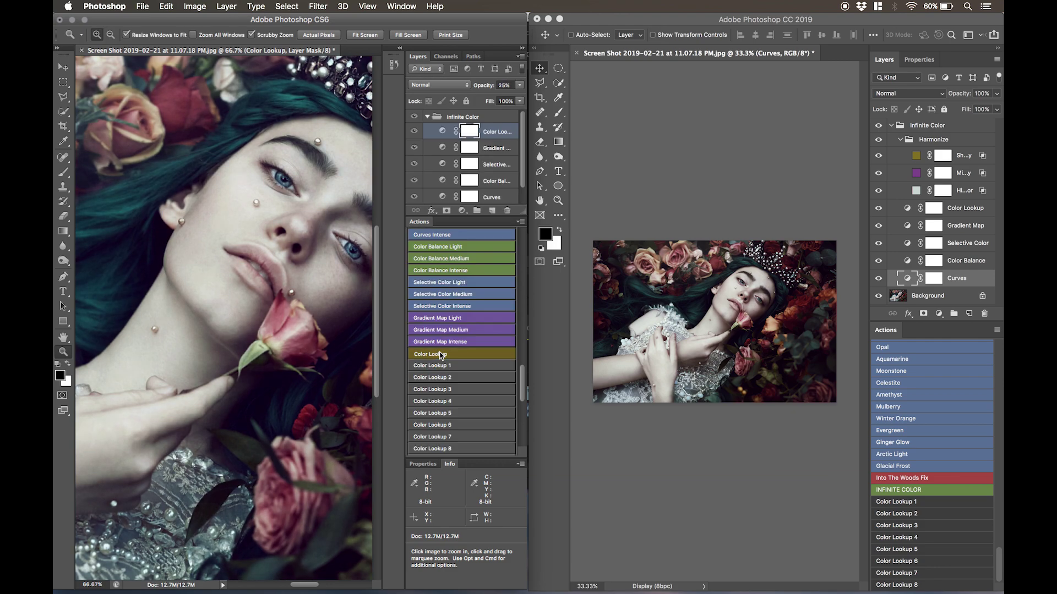
left_click(441, 354)
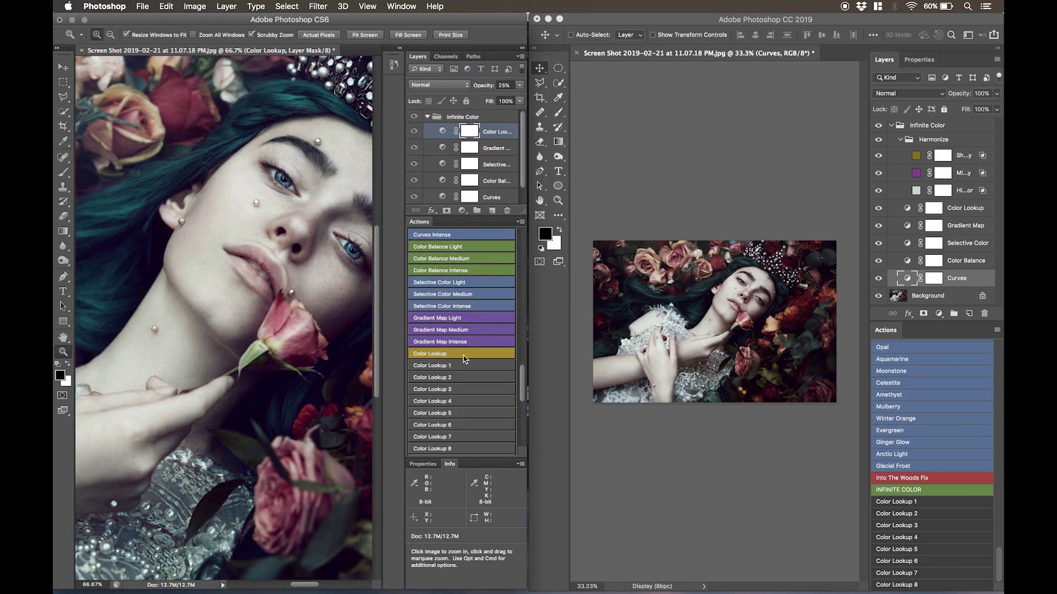
scroll(463, 374, "down", 3)
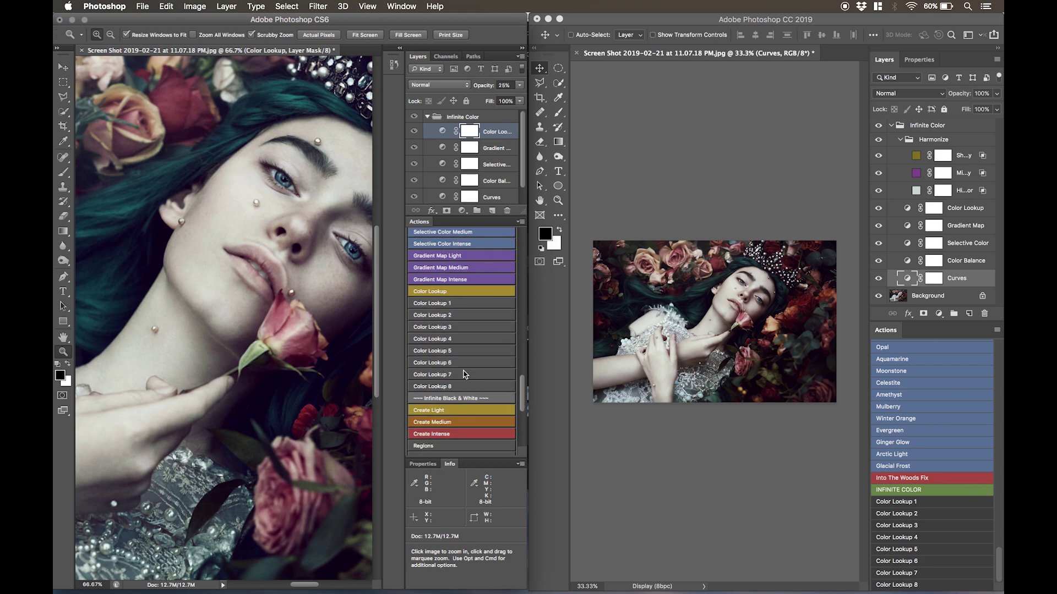
scroll(463, 374, "up", 2)
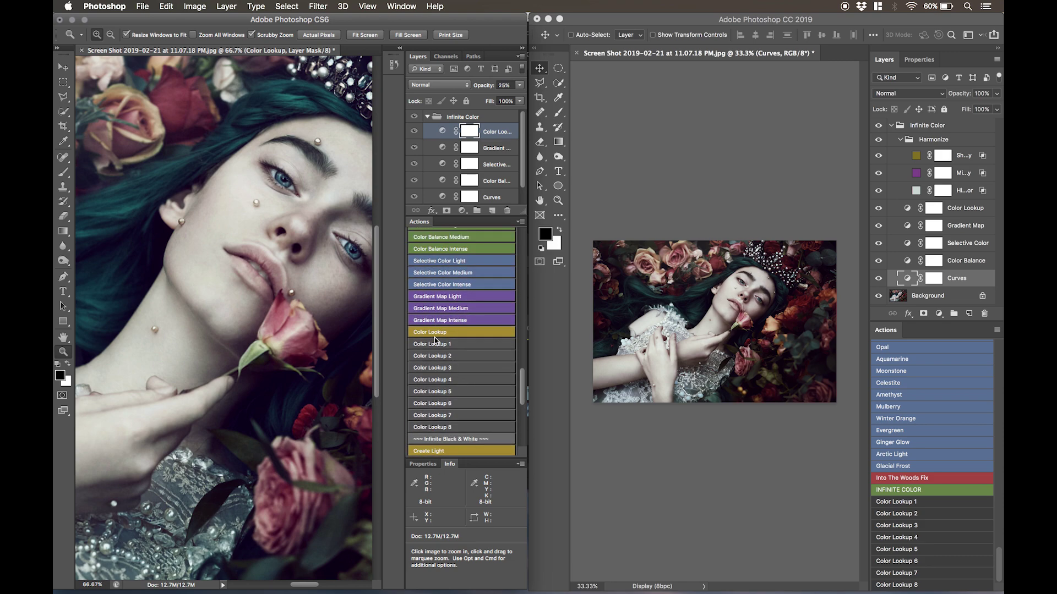